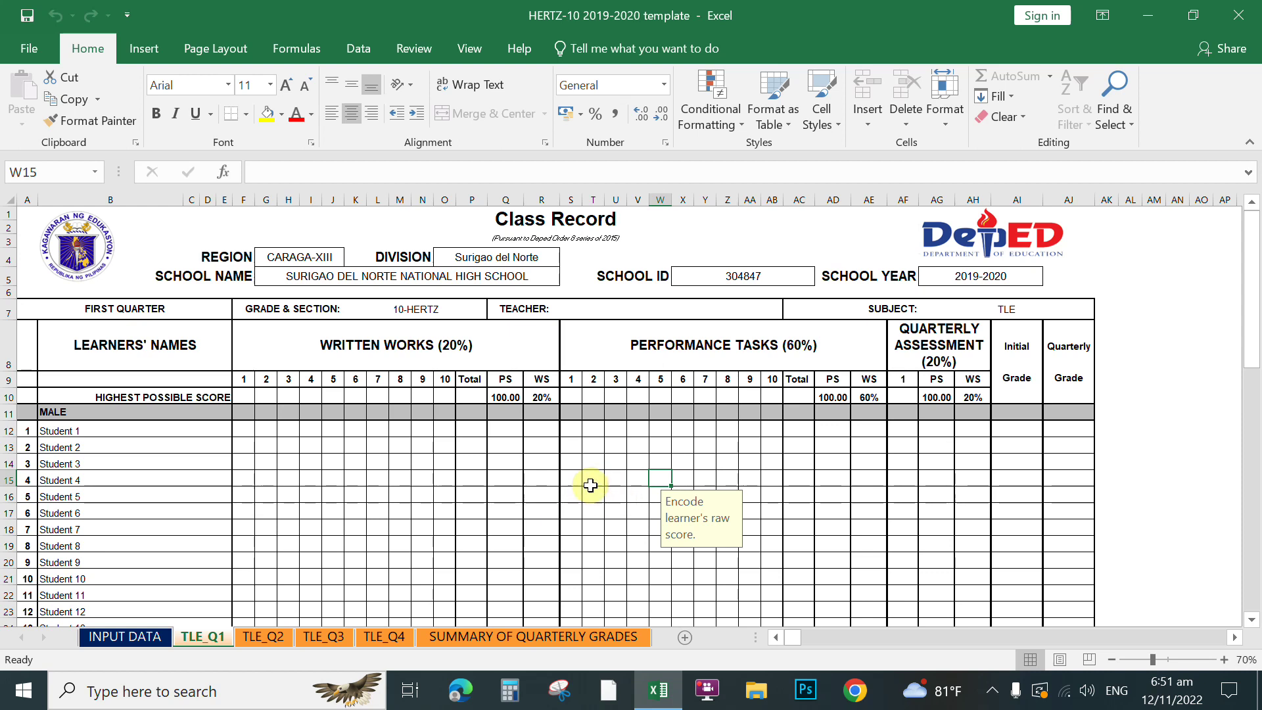
Scroll down the TLE_Q1 sheet and select cell F11 as the freeze corner
{"action": "left_click", "coordinate": [1235, 637]}
{"action": "left_click", "coordinate": [1234, 636]}
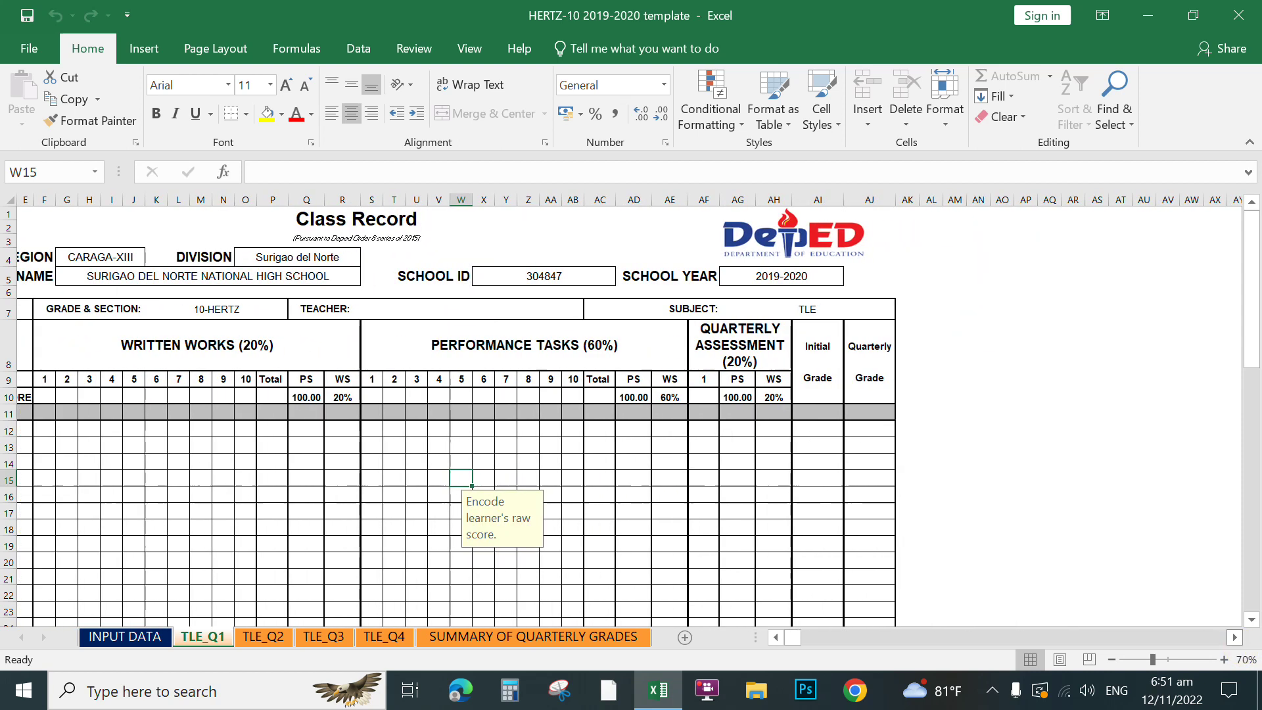
{"action": "left_click", "coordinate": [1235, 637]}
{"action": "left_click", "coordinate": [1235, 637]}
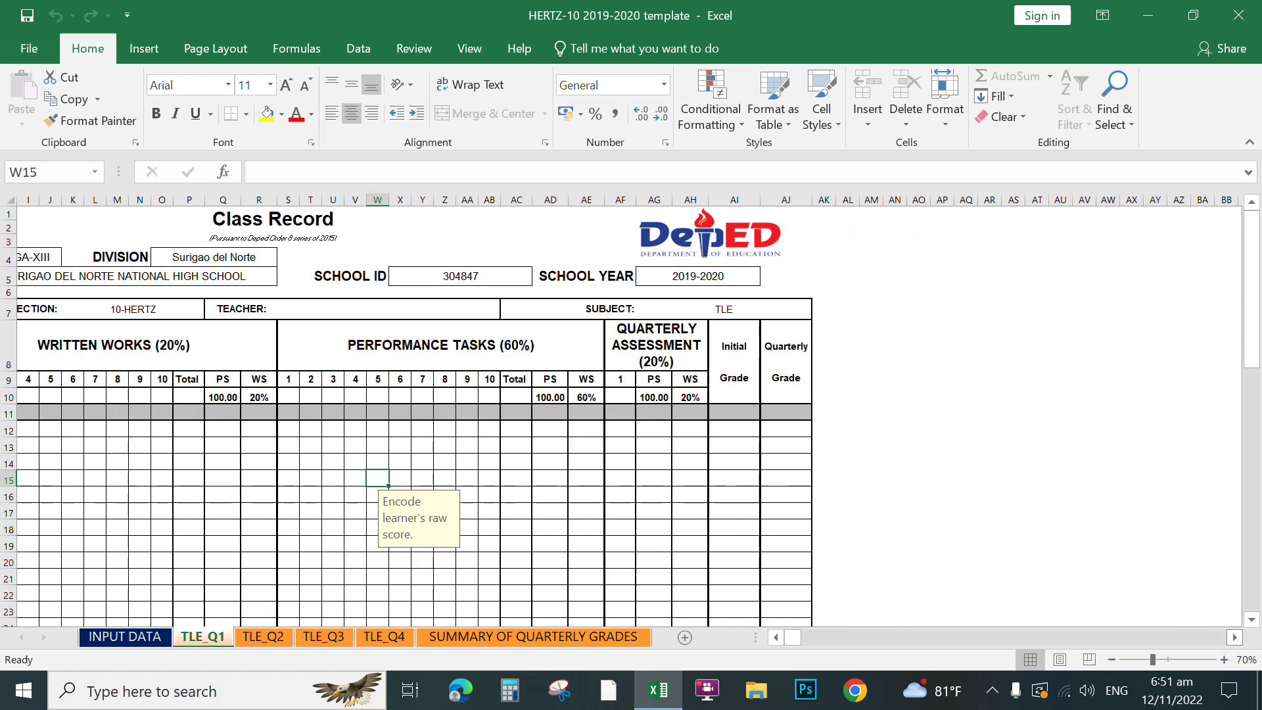
{"action": "left_click", "coordinate": [779, 640]}
{"action": "left_click", "coordinate": [777, 639]}
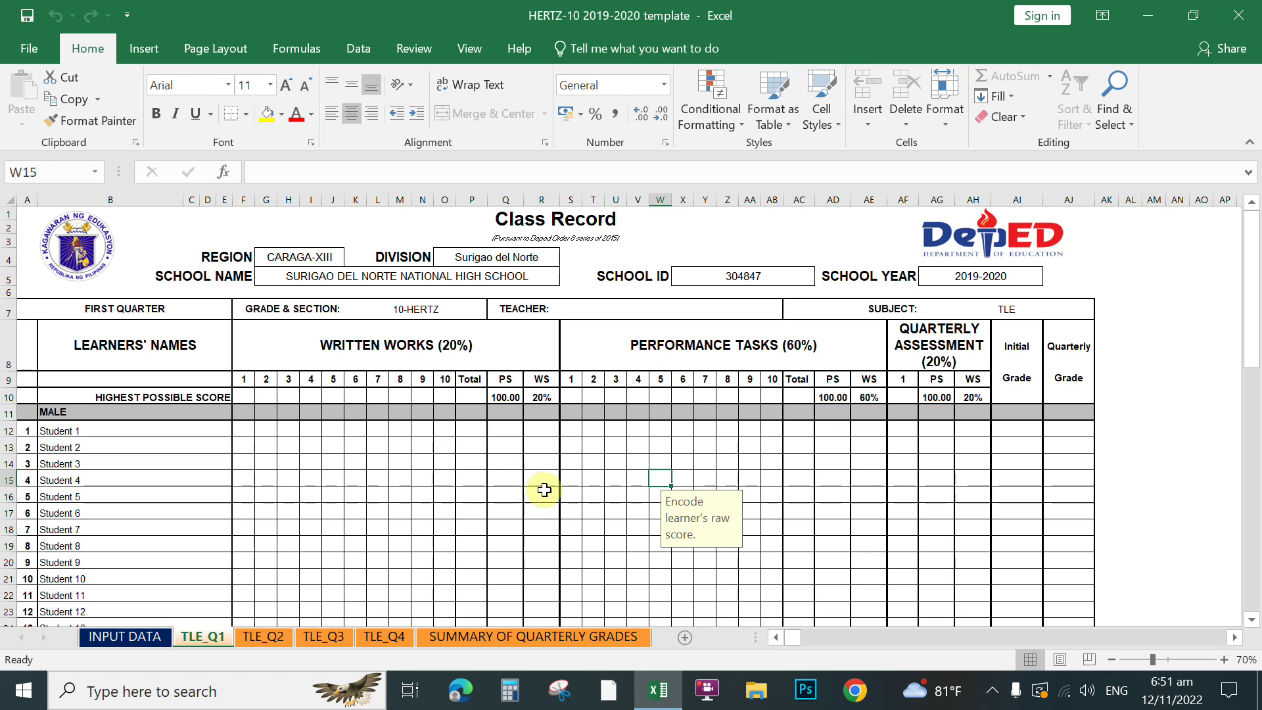
{"action": "mouse_move", "coordinate": [1254, 296]}
{"action": "left_mouse_down"}
{"action": "mouse_move", "coordinate": [1252, 324]}
{"action": "mouse_move", "coordinate": [1252, 297]}
{"action": "left_mouse_up"}
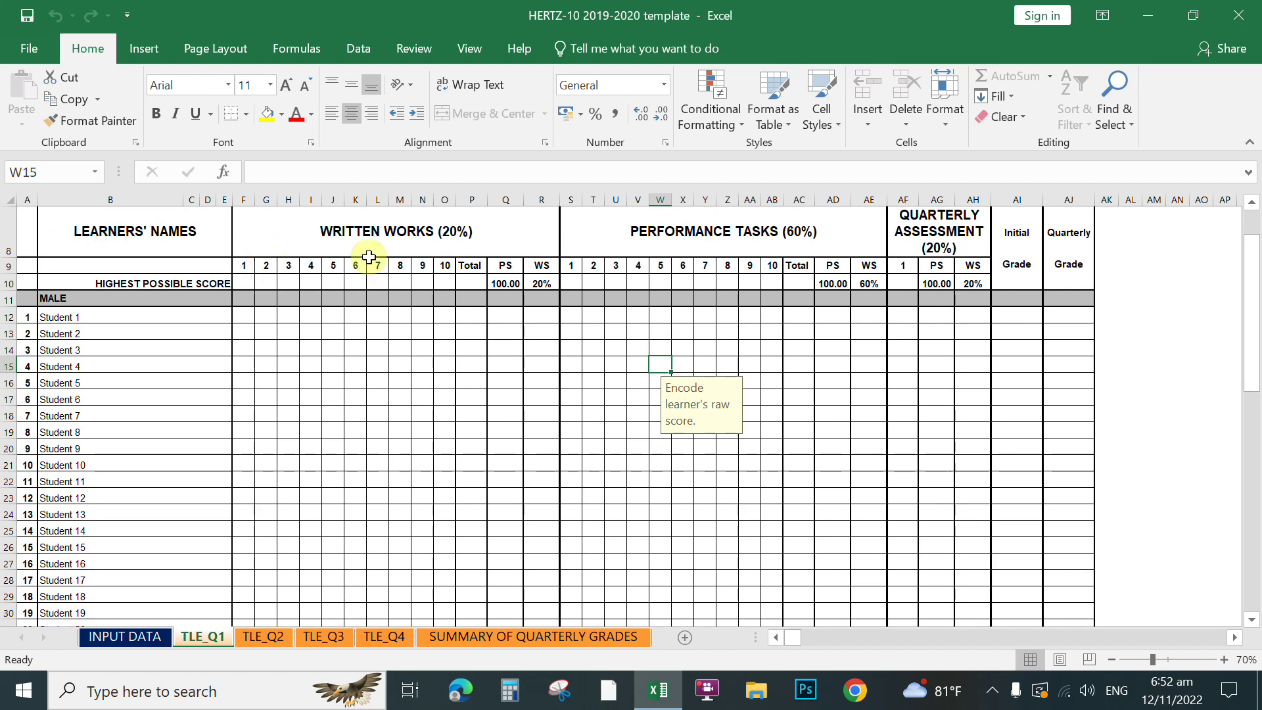
{"action": "left_click", "coordinate": [257, 365]}
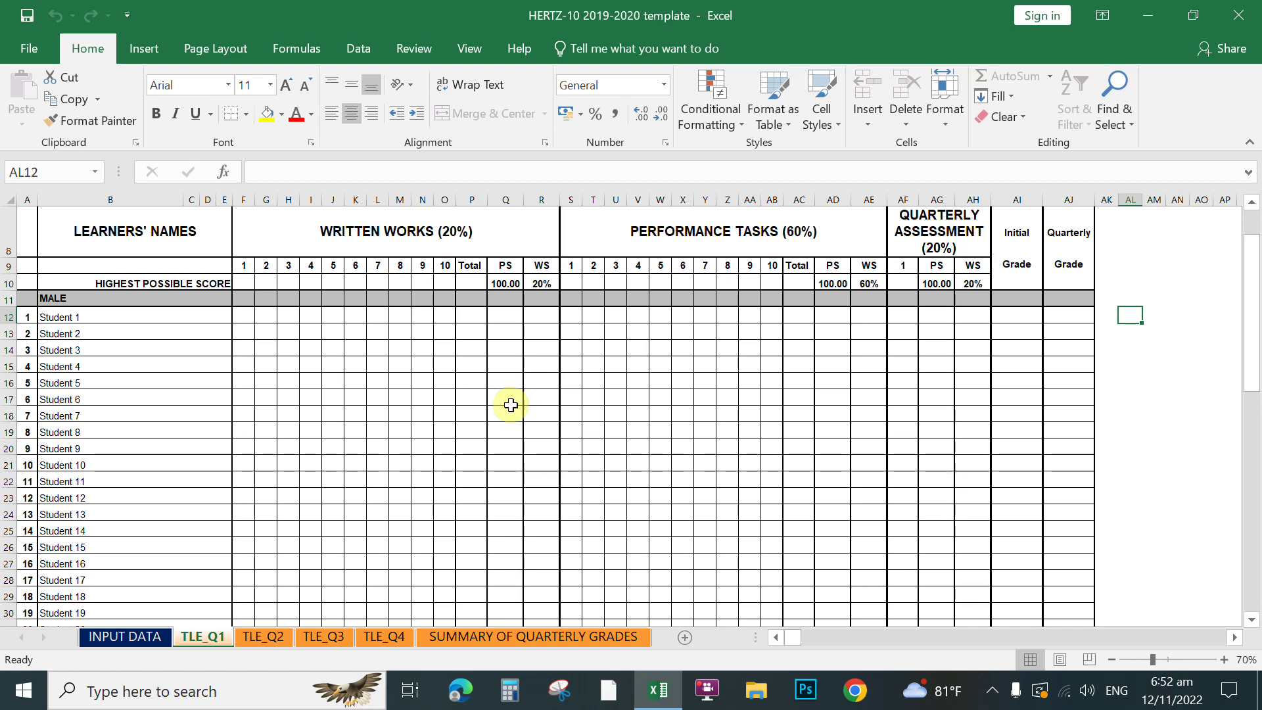
{"action": "left_click", "coordinate": [245, 299]}
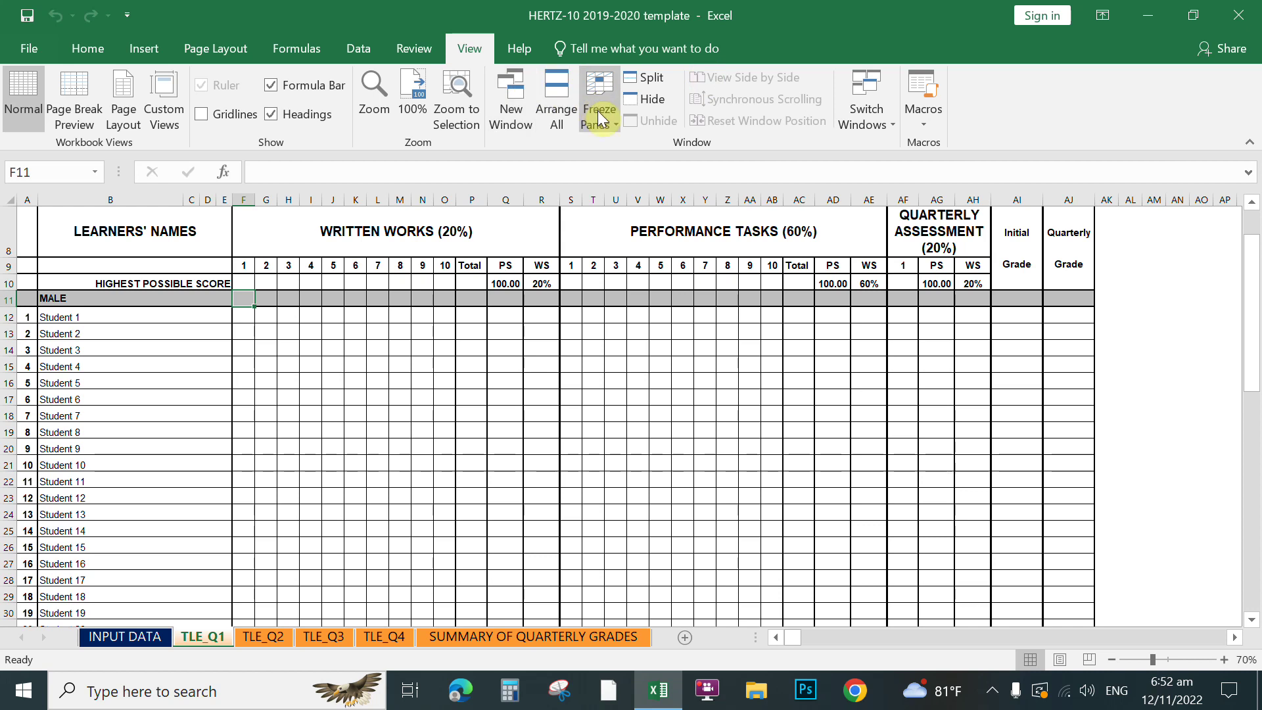
Freeze panes at F11 so headings and learner names stay fixed
{"action": "left_click", "coordinate": [600, 116]}
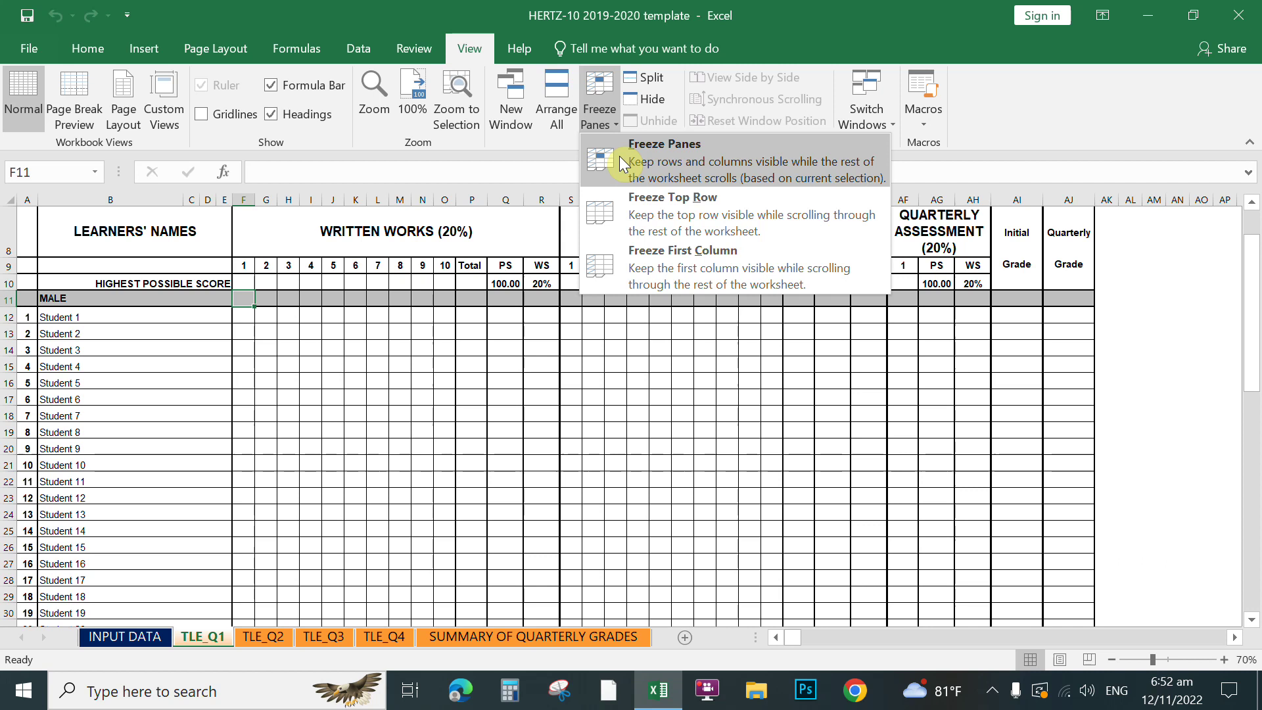
{"action": "left_click", "coordinate": [640, 152]}
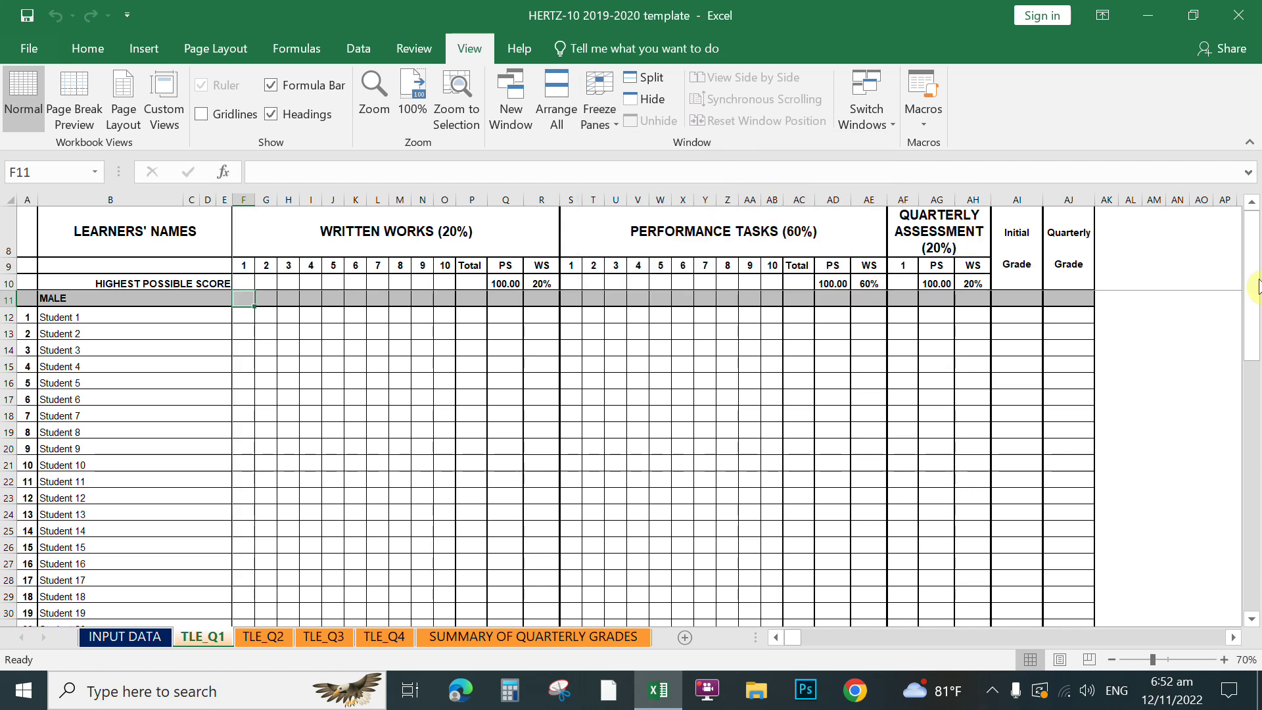
{"action": "mouse_move", "coordinate": [1251, 295]}
{"action": "left_mouse_down"}
{"action": "mouse_move", "coordinate": [1255, 342]}
{"action": "mouse_move", "coordinate": [1255, 256]}
{"action": "left_mouse_up"}
Select F10 and L18, then scroll right to the Quarterly Assessment columns beside the names
{"action": "left_click", "coordinate": [241, 284]}
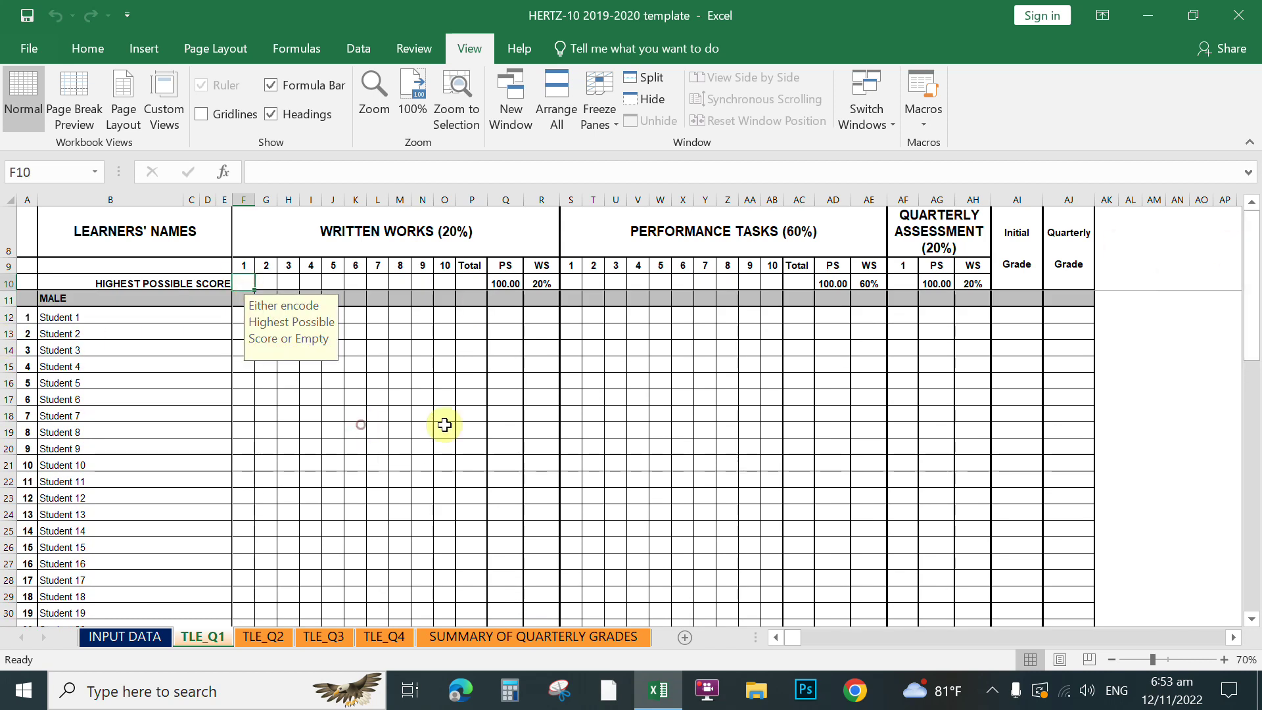
{"action": "left_click", "coordinate": [377, 416]}
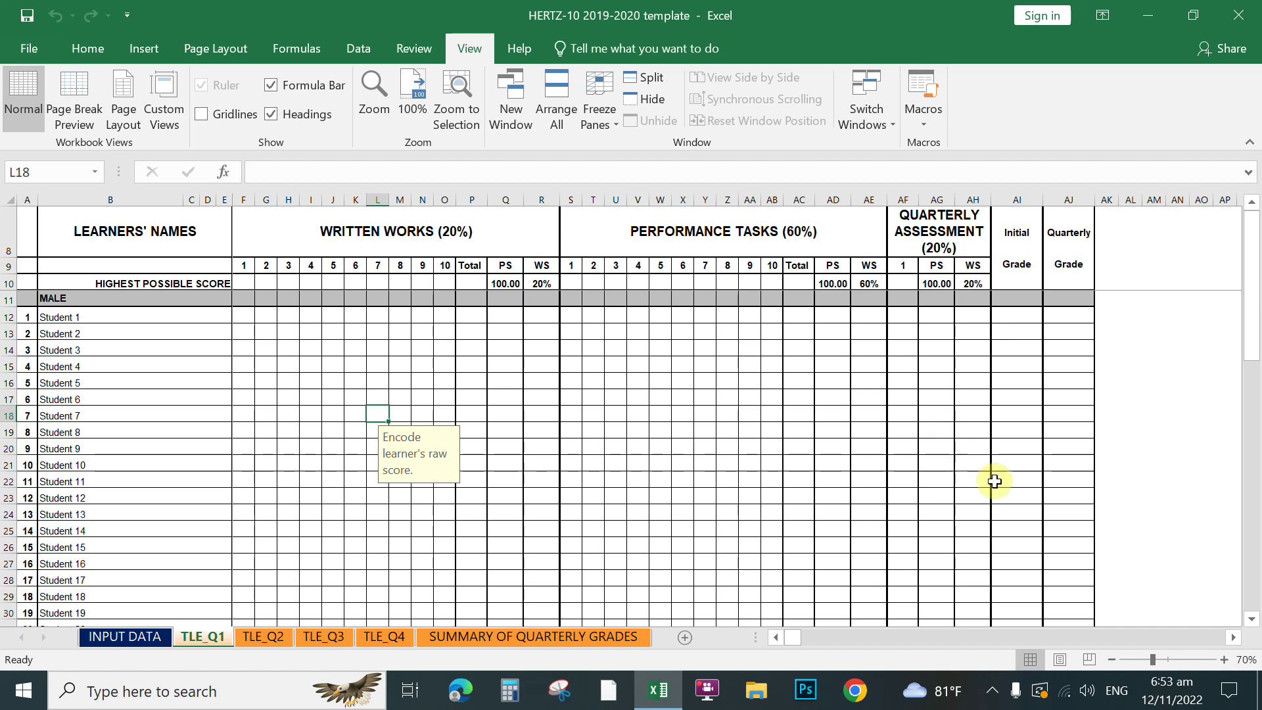
{"action": "left_click", "coordinate": [1233, 637]}
{"action": "left_click", "coordinate": [1233, 636]}
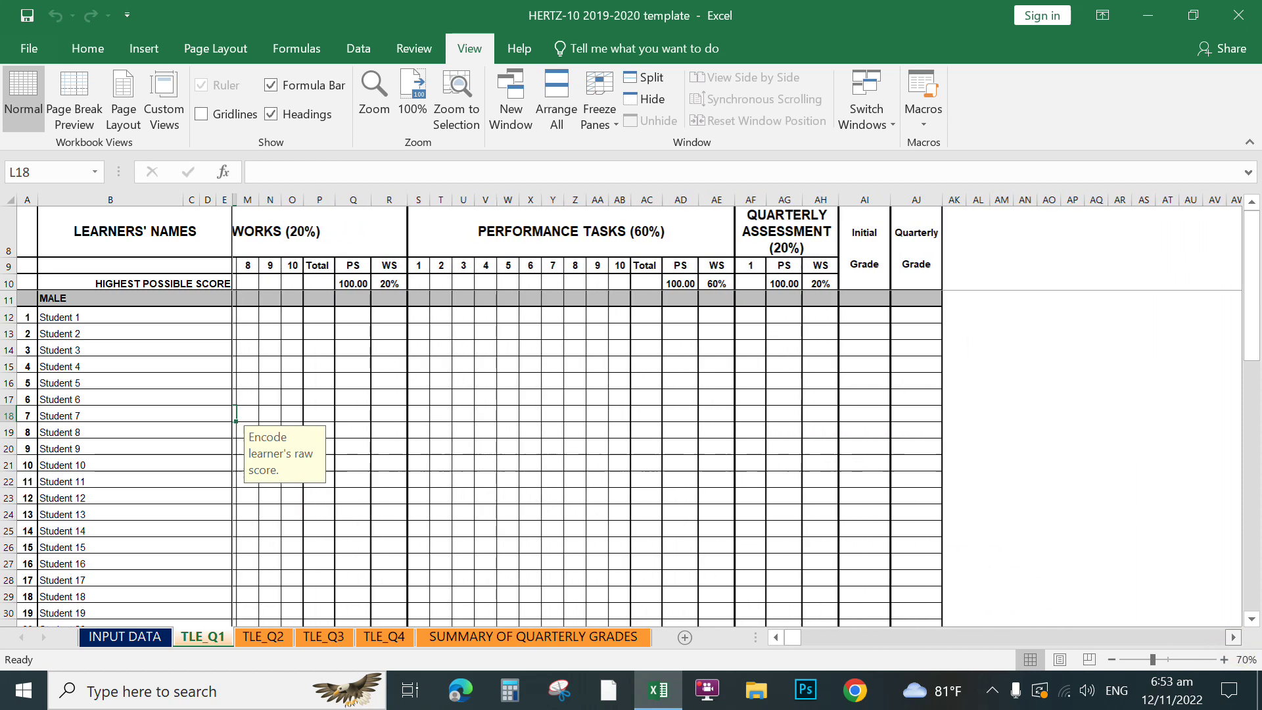
{"action": "left_click", "coordinate": [1233, 636]}
{"action": "left_click", "coordinate": [1234, 636]}
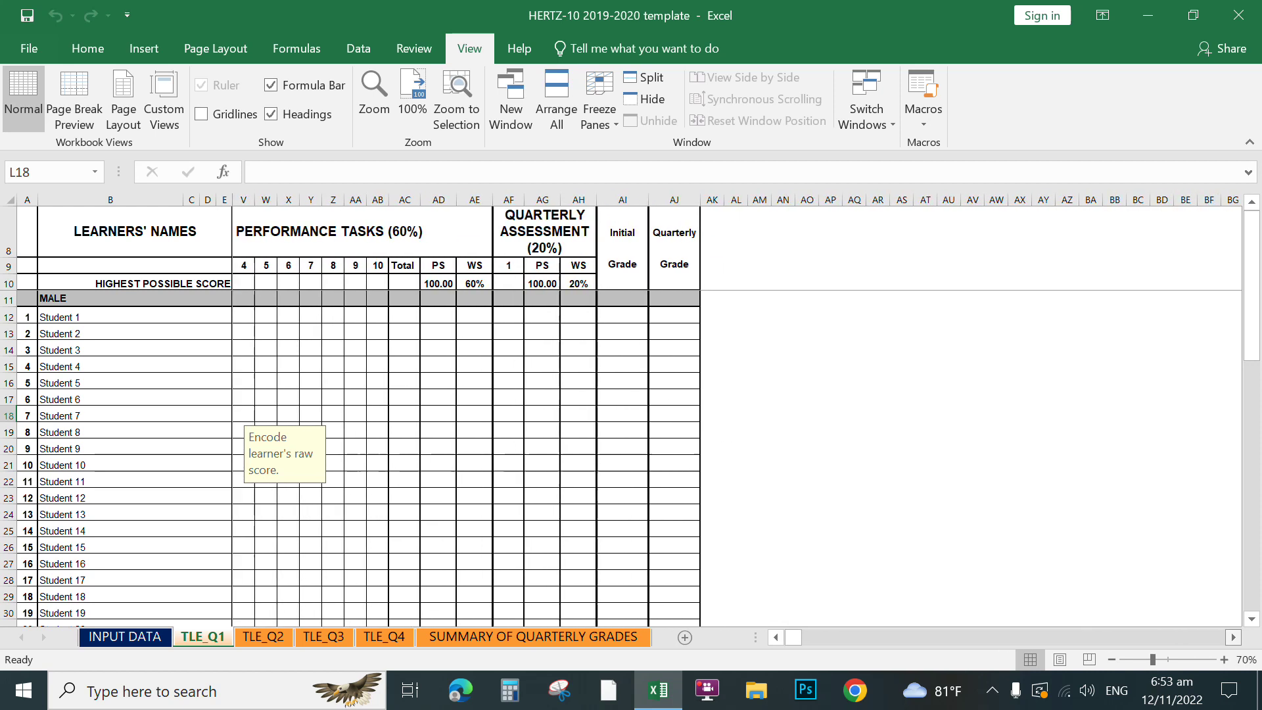
{"action": "left_click", "coordinate": [1233, 636]}
{"action": "left_click", "coordinate": [1234, 635]}
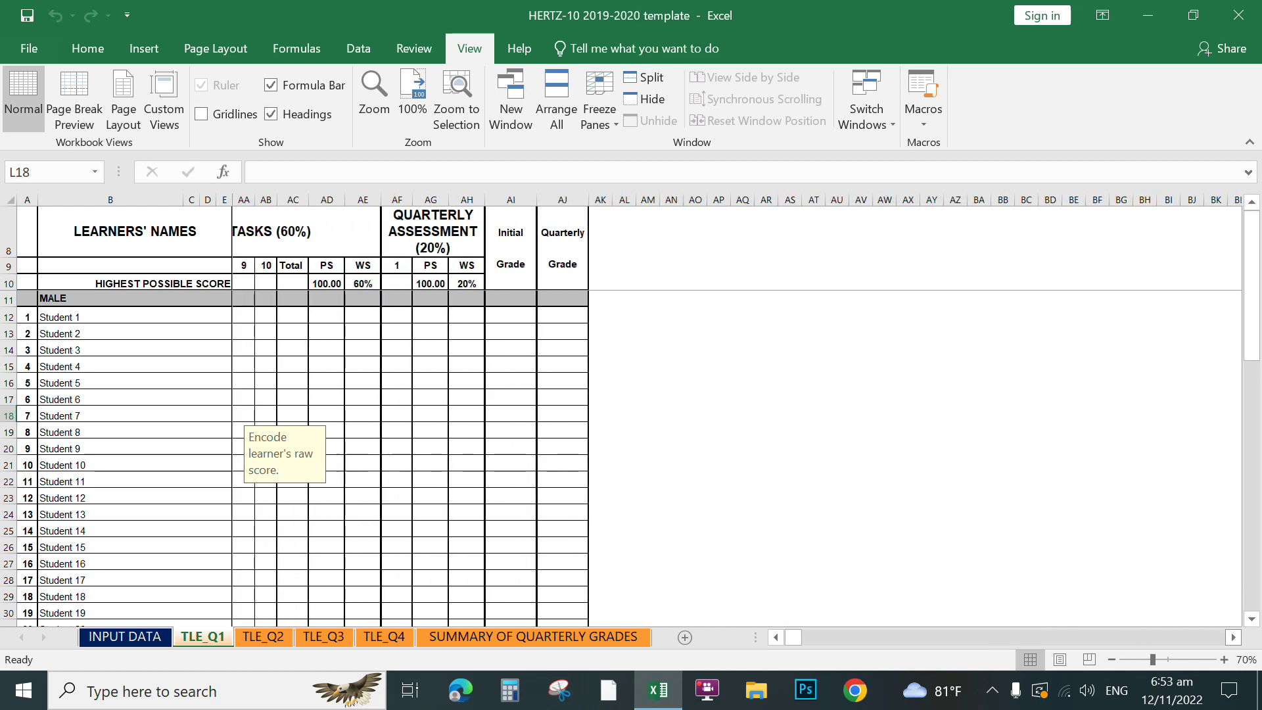
{"action": "left_click", "coordinate": [1234, 636]}
{"action": "left_click", "coordinate": [1233, 636]}
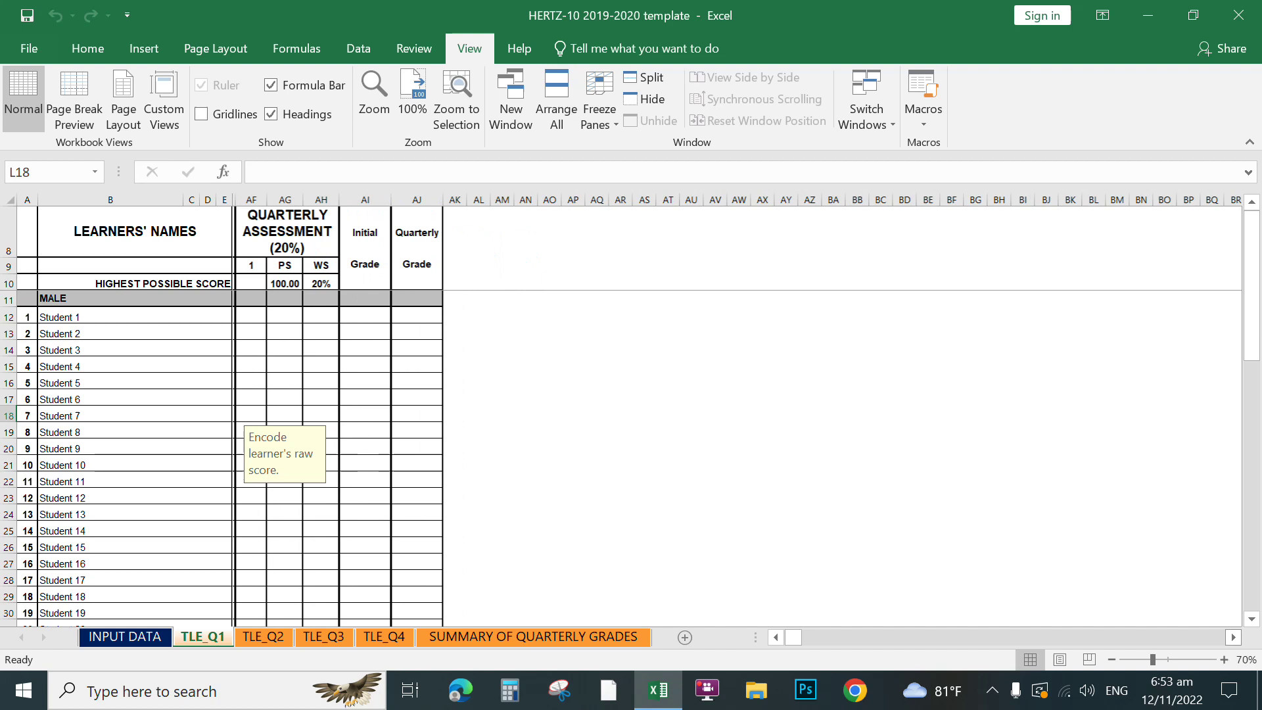
{"action": "left_click", "coordinate": [1233, 636]}
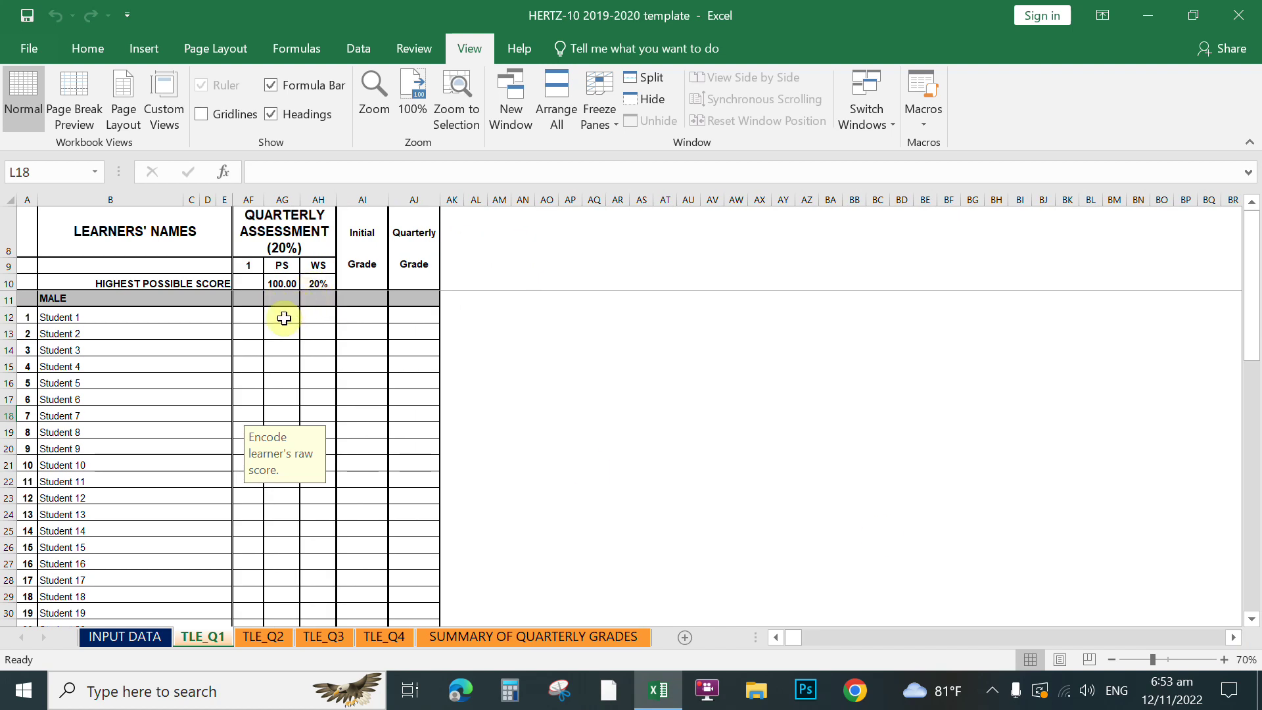
Enter 50 as the quarterly assessment highest possible score in cell AF10
{"action": "left_click", "coordinate": [248, 326]}
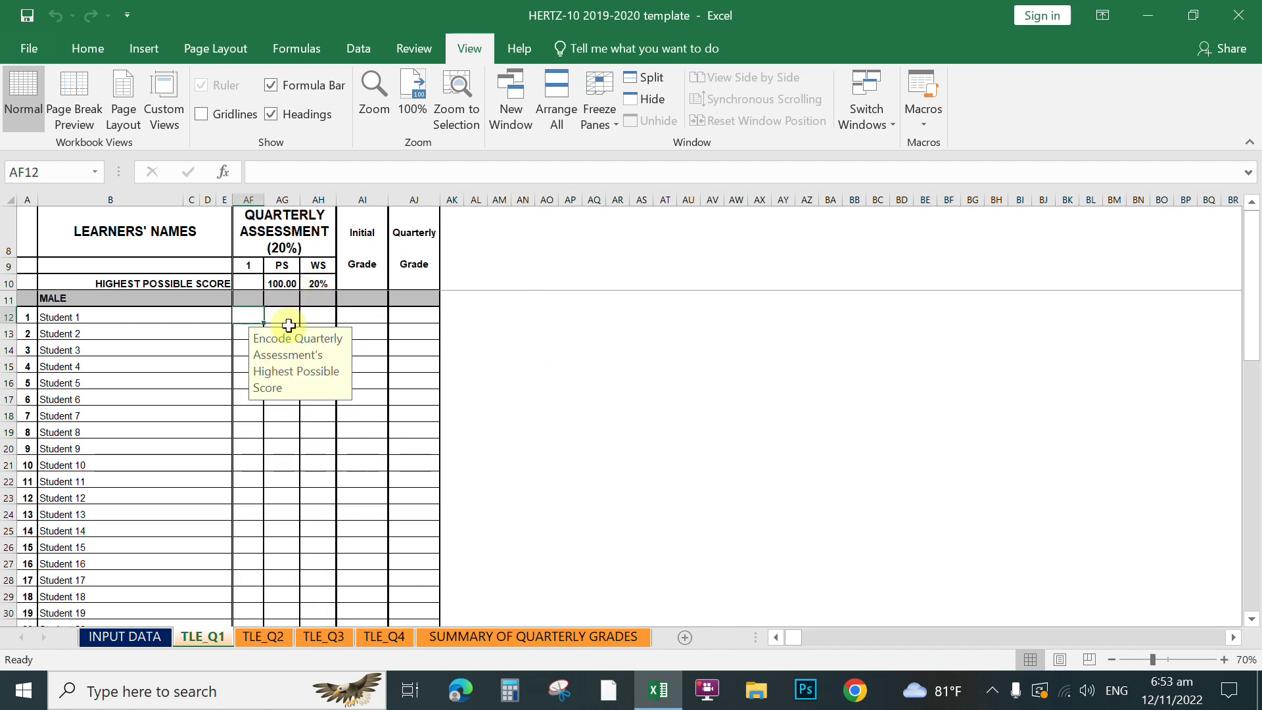
{"action": "left_click", "coordinate": [248, 300]}
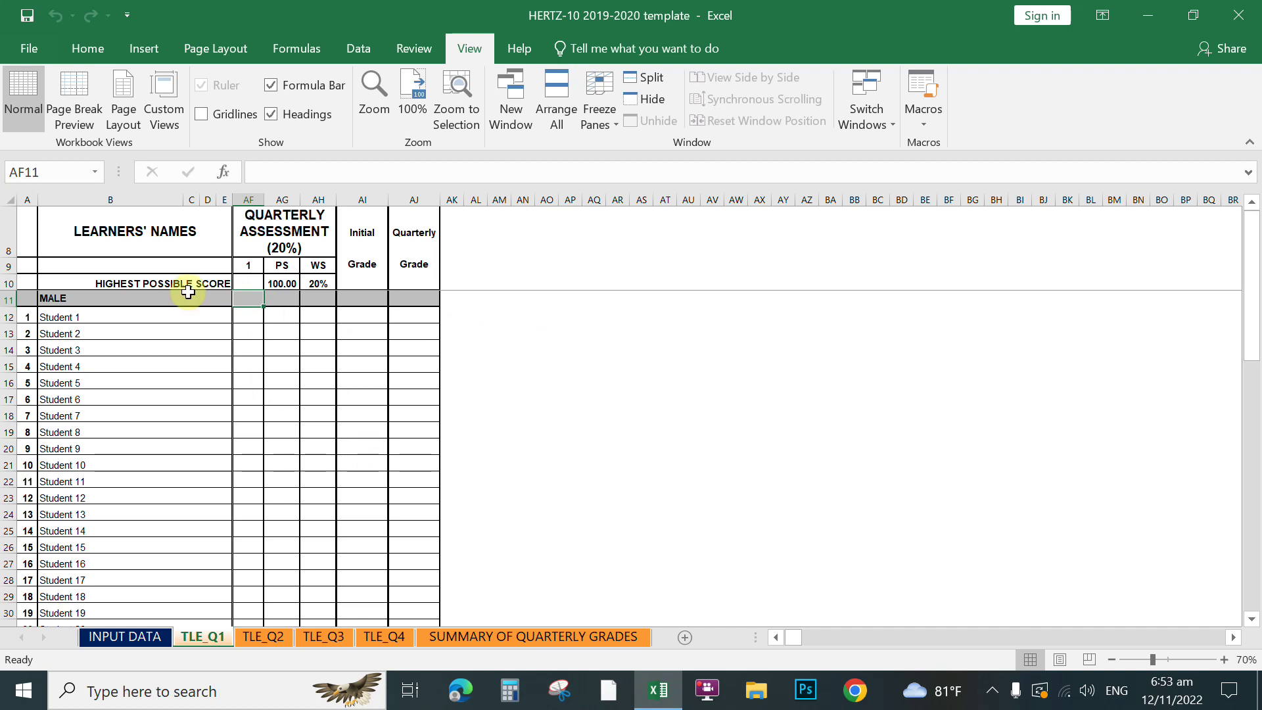
{"action": "left_click", "coordinate": [248, 283]}
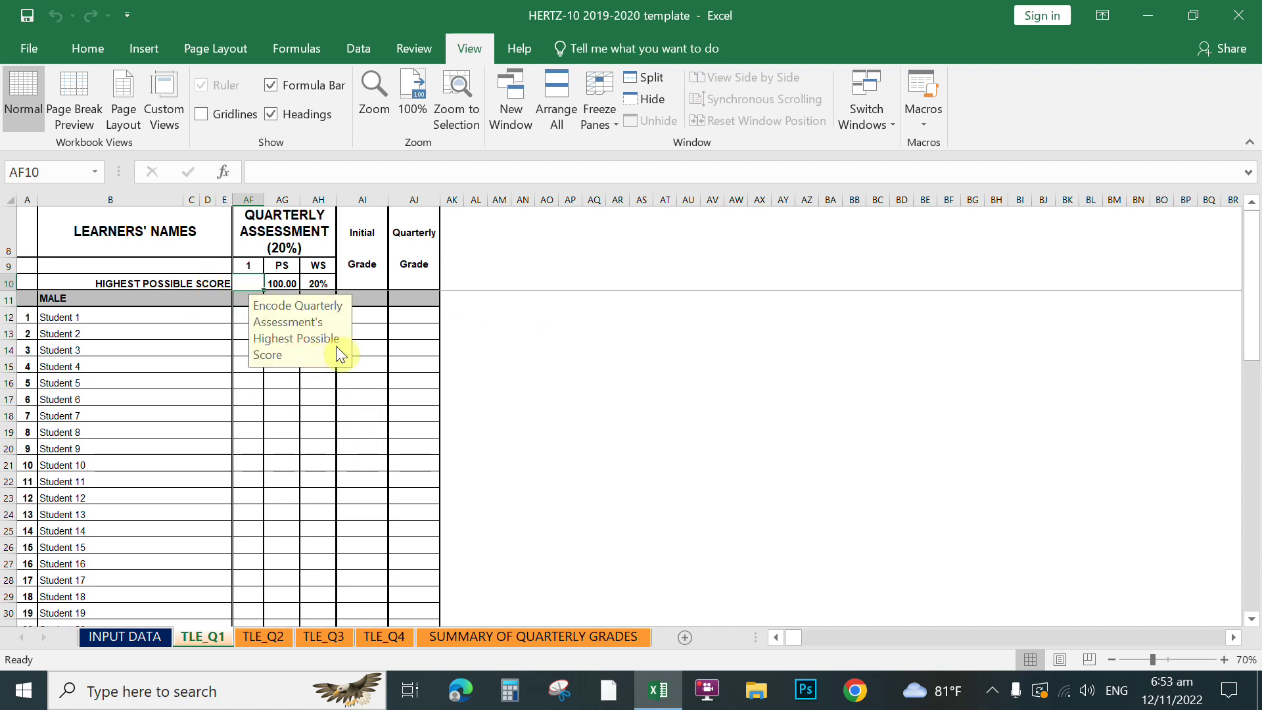
{"action": "type", "text": "50"}
{"action": "key", "text": "Return"}
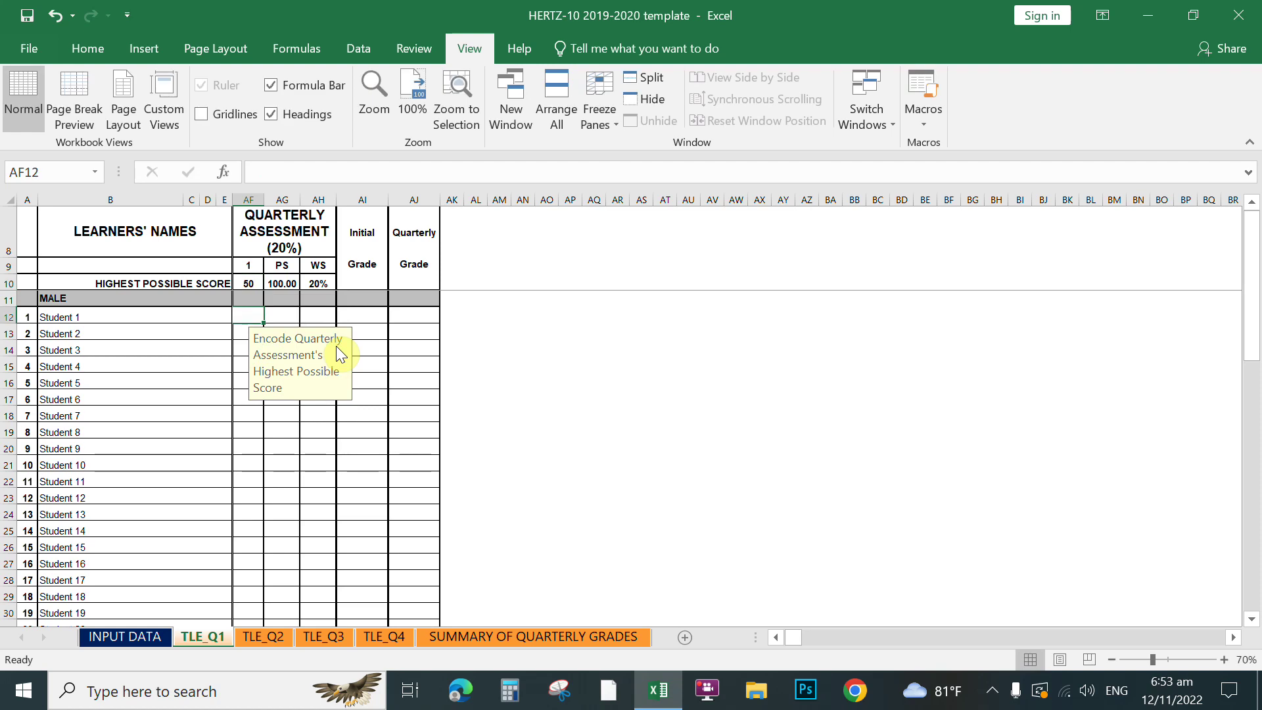
{"action": "type", "text": "2"}
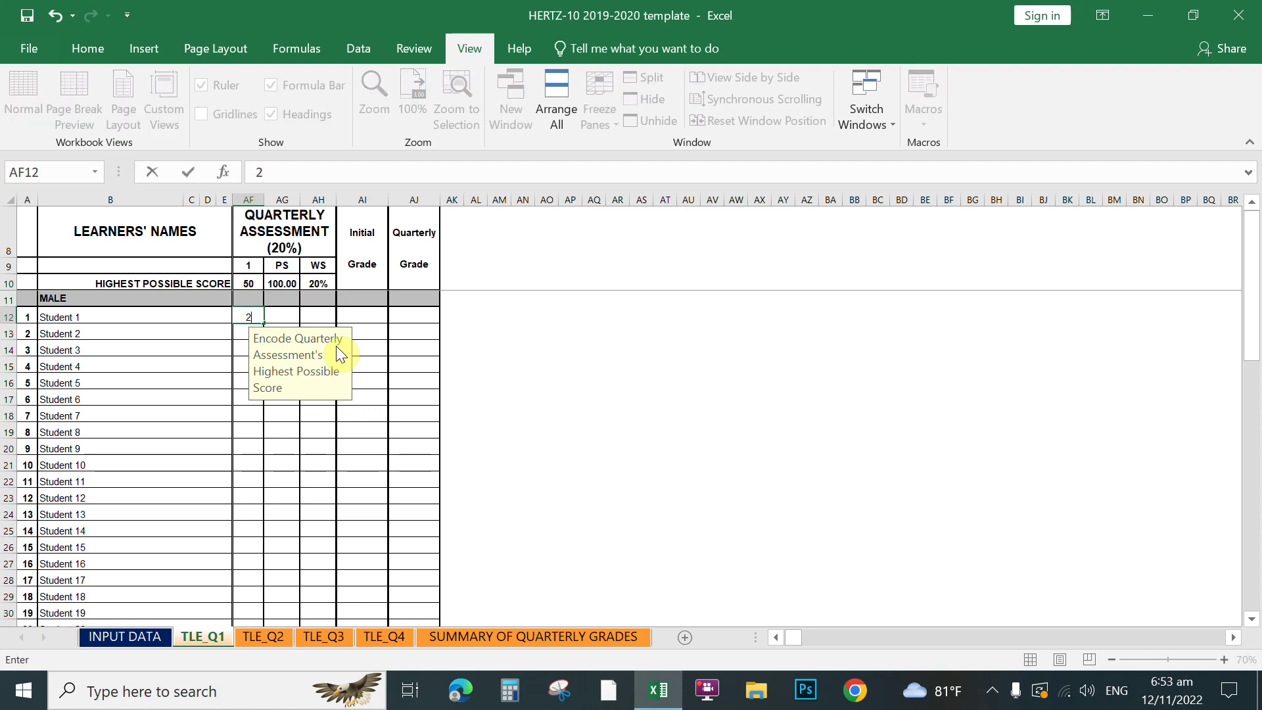
{"action": "type", "text": "3"}
Record quarterly assessment scores 23, 34 and 45 for Students 1–3
{"action": "key", "text": "Return"}
{"action": "type", "text": "34"}
{"action": "key", "text": "Return"}
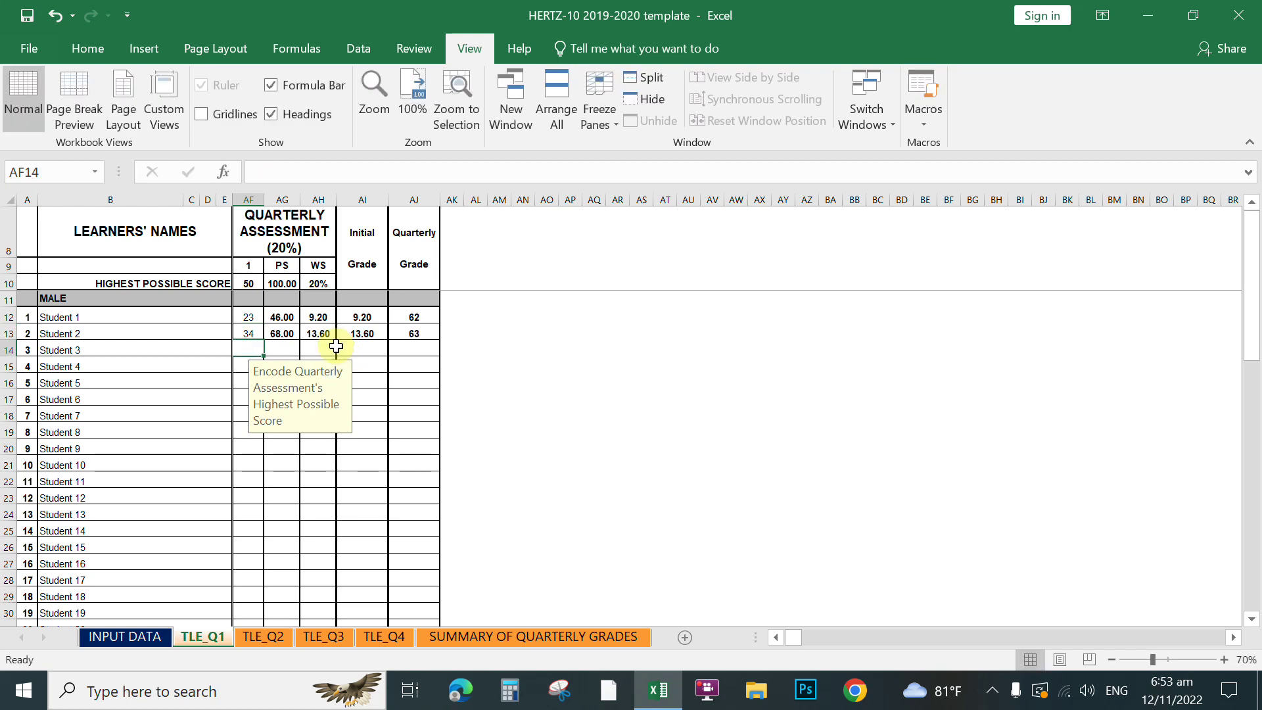
{"action": "type", "text": "45"}
{"action": "key", "text": "Return"}
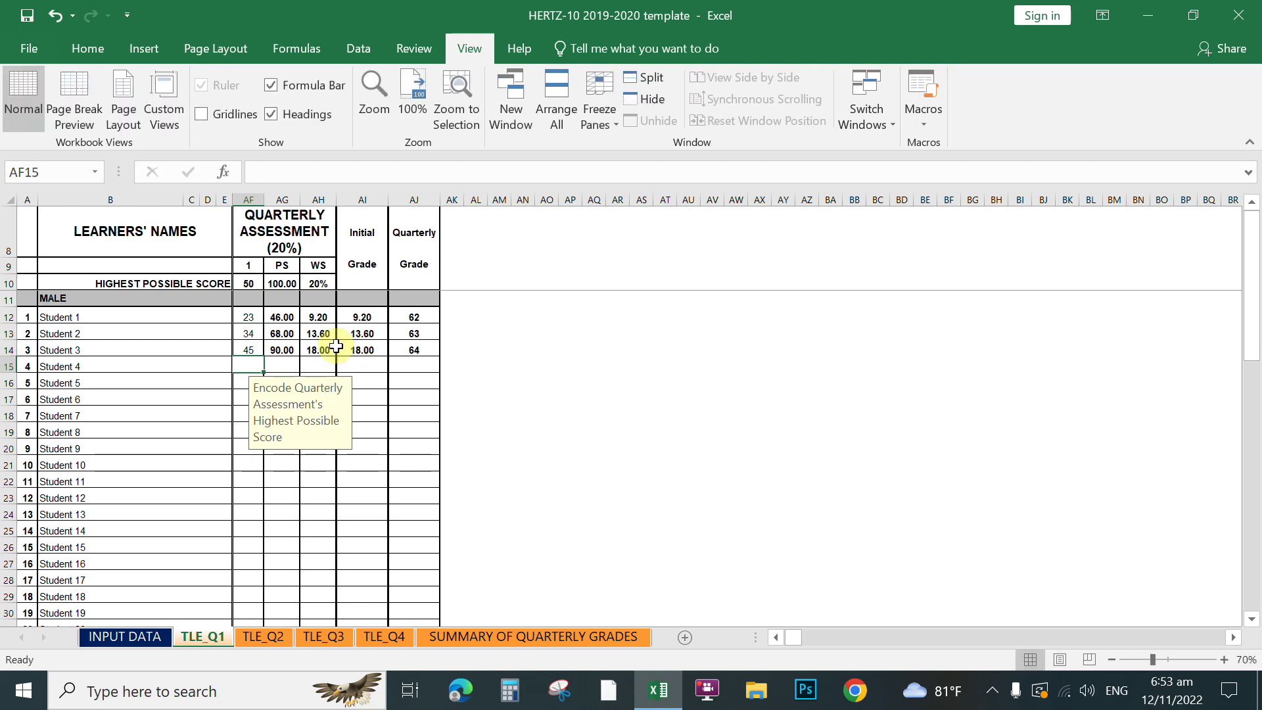
Select B12, bring the Written Works columns back into view, and select I14
{"action": "left_click", "coordinate": [156, 313]}
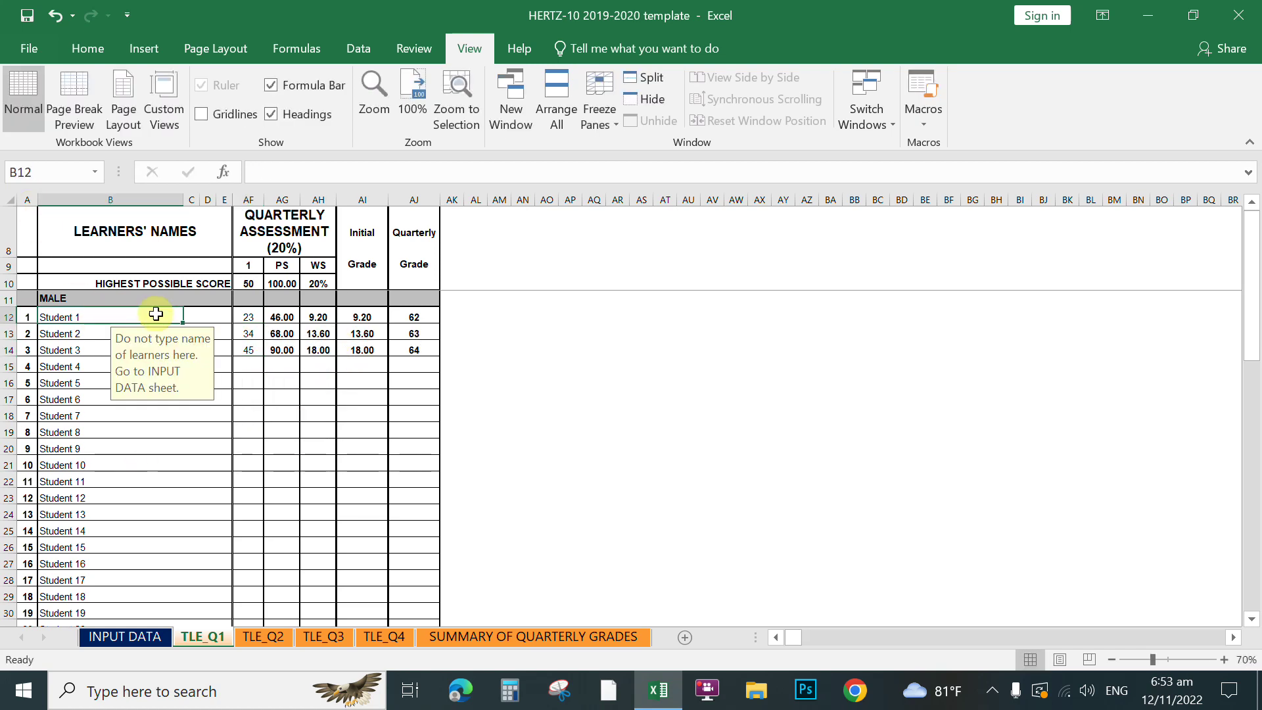
{"action": "key", "text": "ctrl+shift+0"}
{"action": "left_click", "coordinate": [293, 332]}
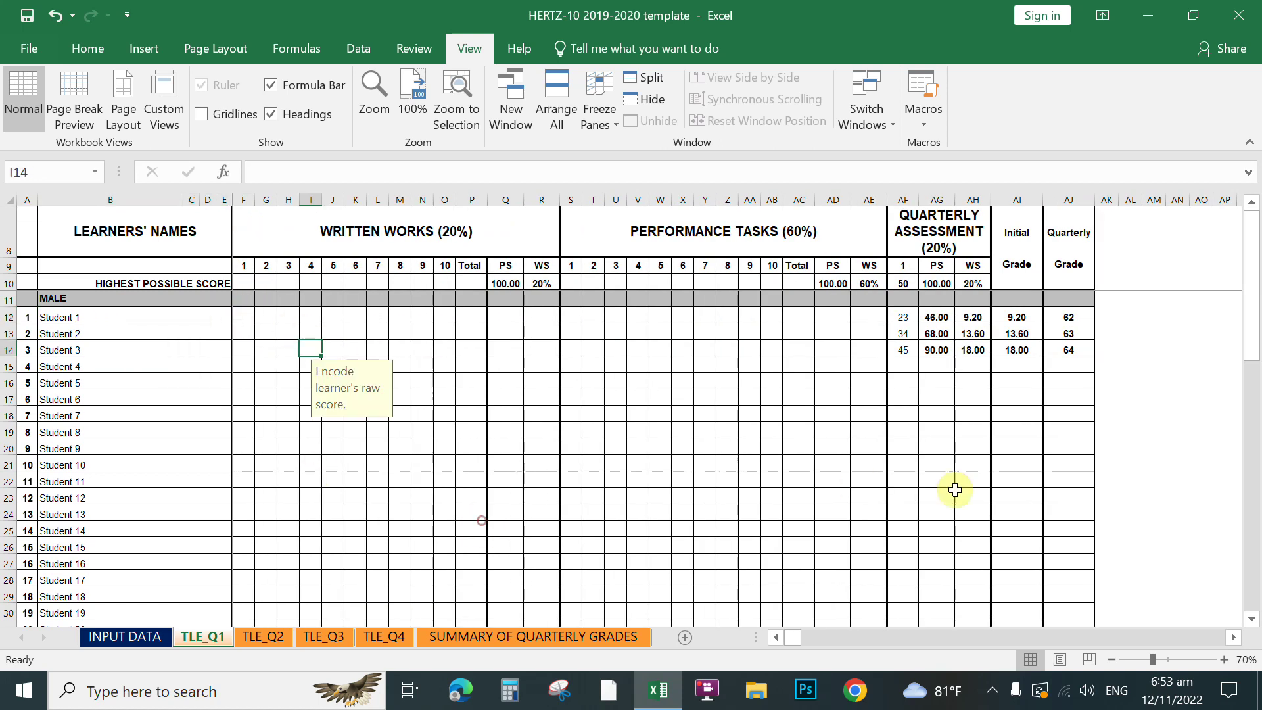
Scroll right and back left to column F, confirming the names stay frozen
{"action": "left_click", "coordinate": [1233, 636]}
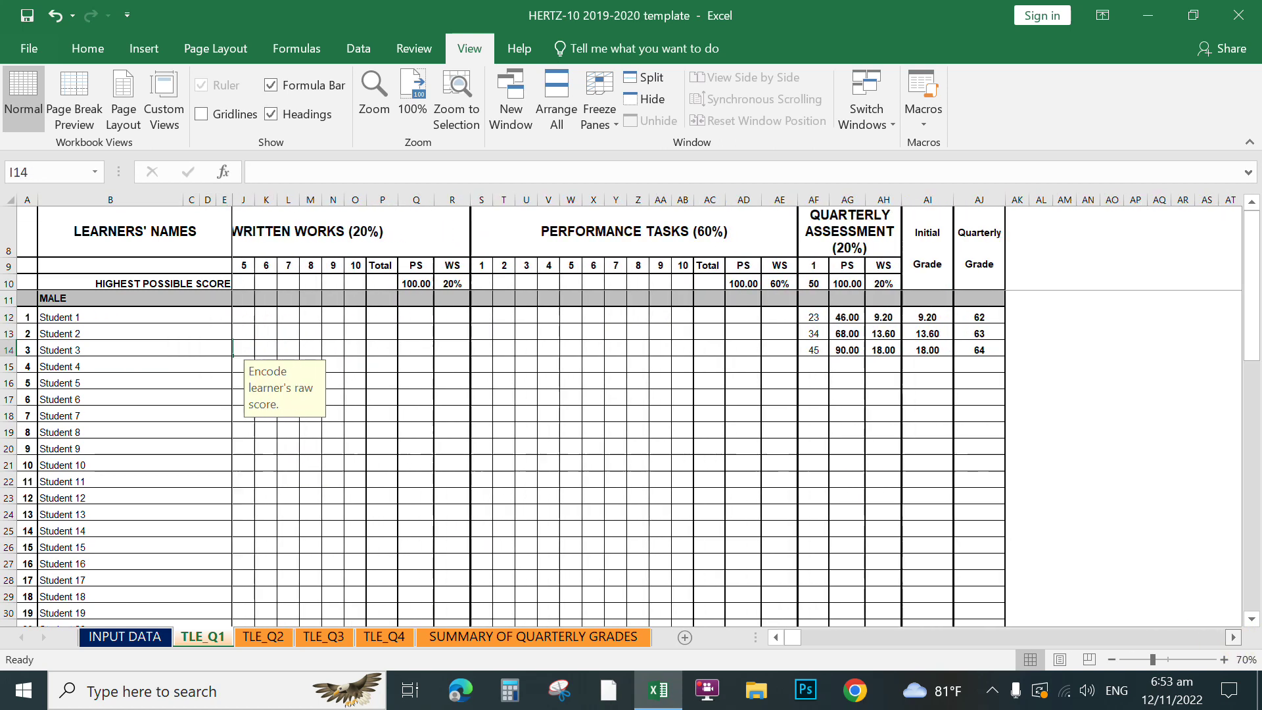
{"action": "left_click", "coordinate": [1234, 637]}
{"action": "left_click", "coordinate": [1233, 636]}
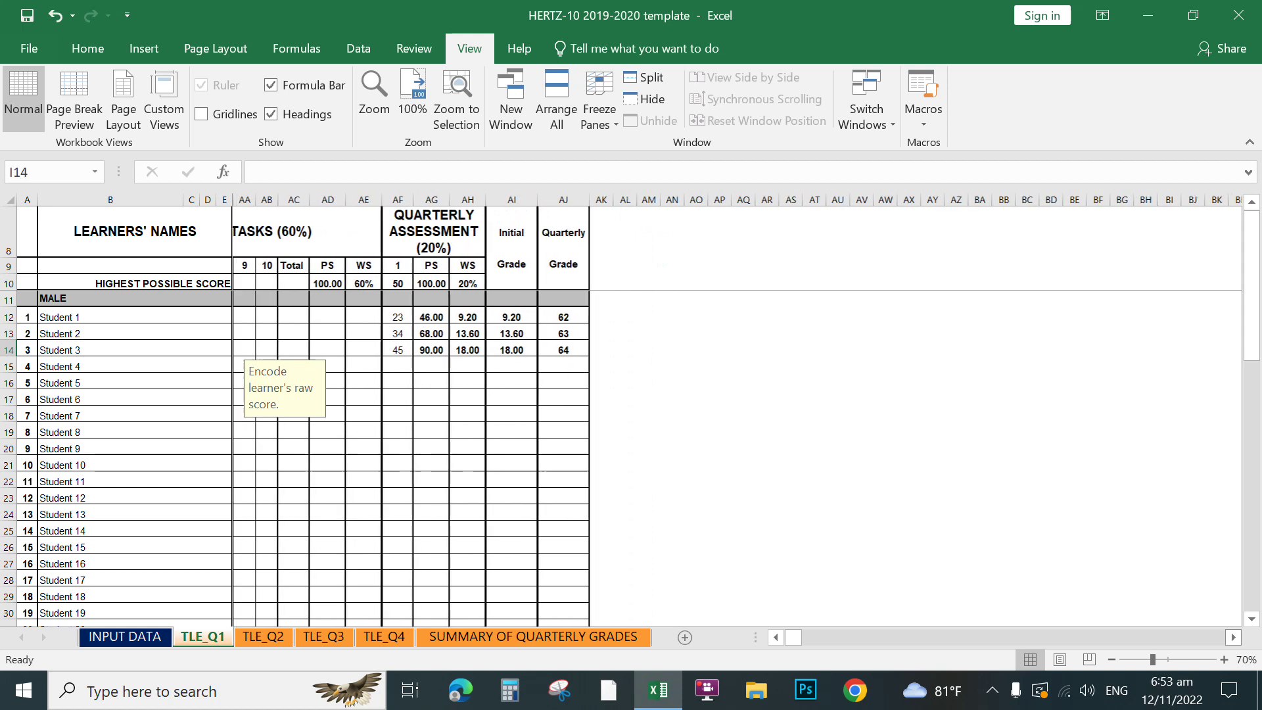
{"action": "left_click", "coordinate": [1234, 636]}
{"action": "left_click", "coordinate": [1234, 636]}
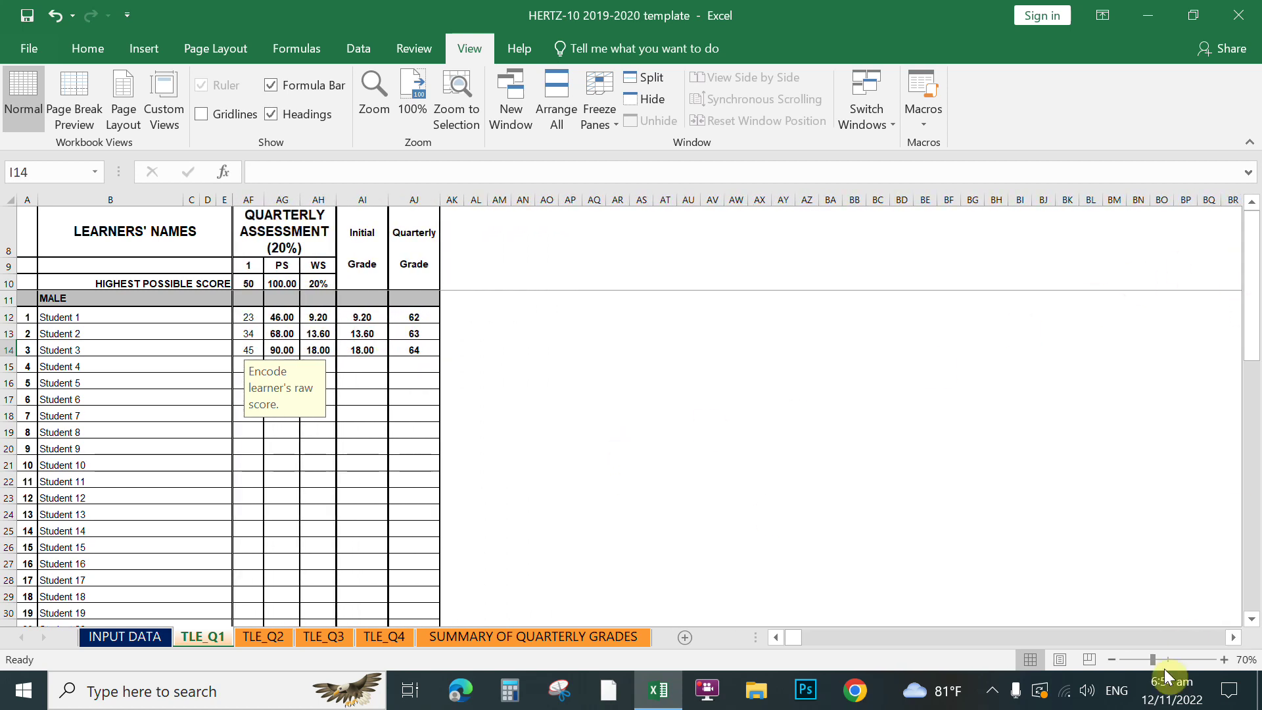
{"action": "left_click", "coordinate": [776, 637]}
{"action": "left_click", "coordinate": [776, 637]}
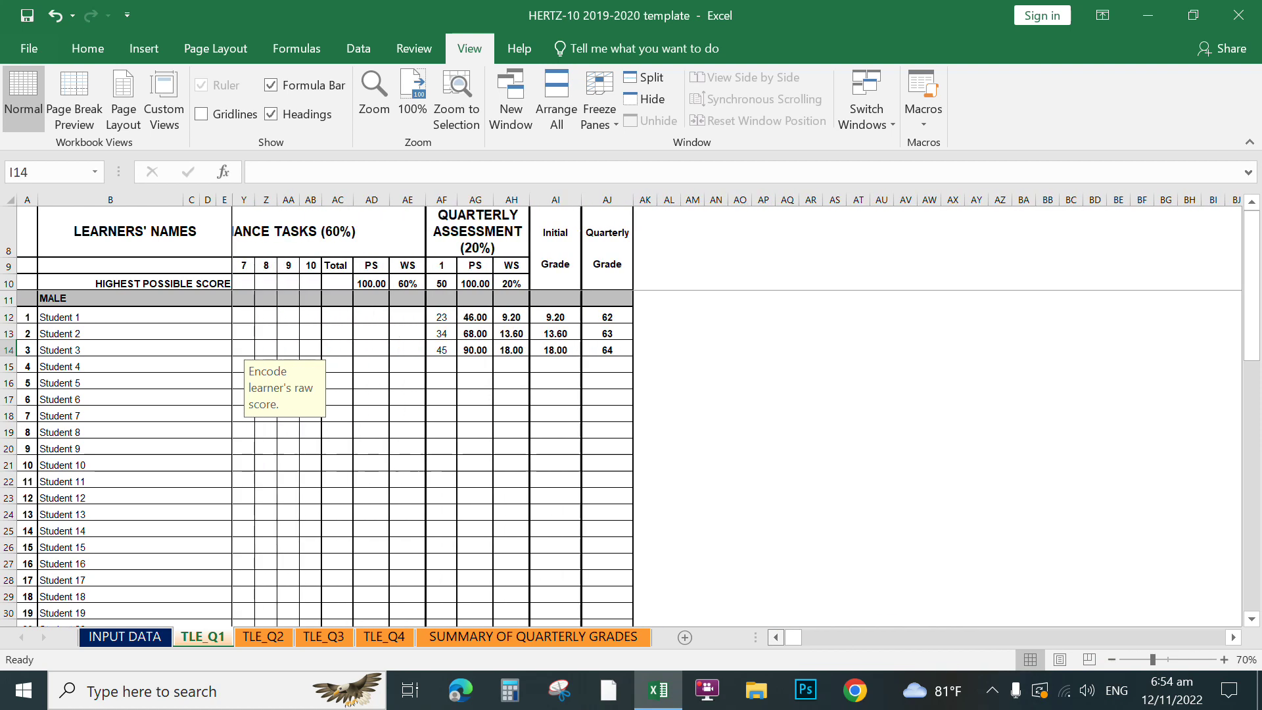
{"action": "left_click", "coordinate": [776, 638]}
{"action": "left_click", "coordinate": [776, 637]}
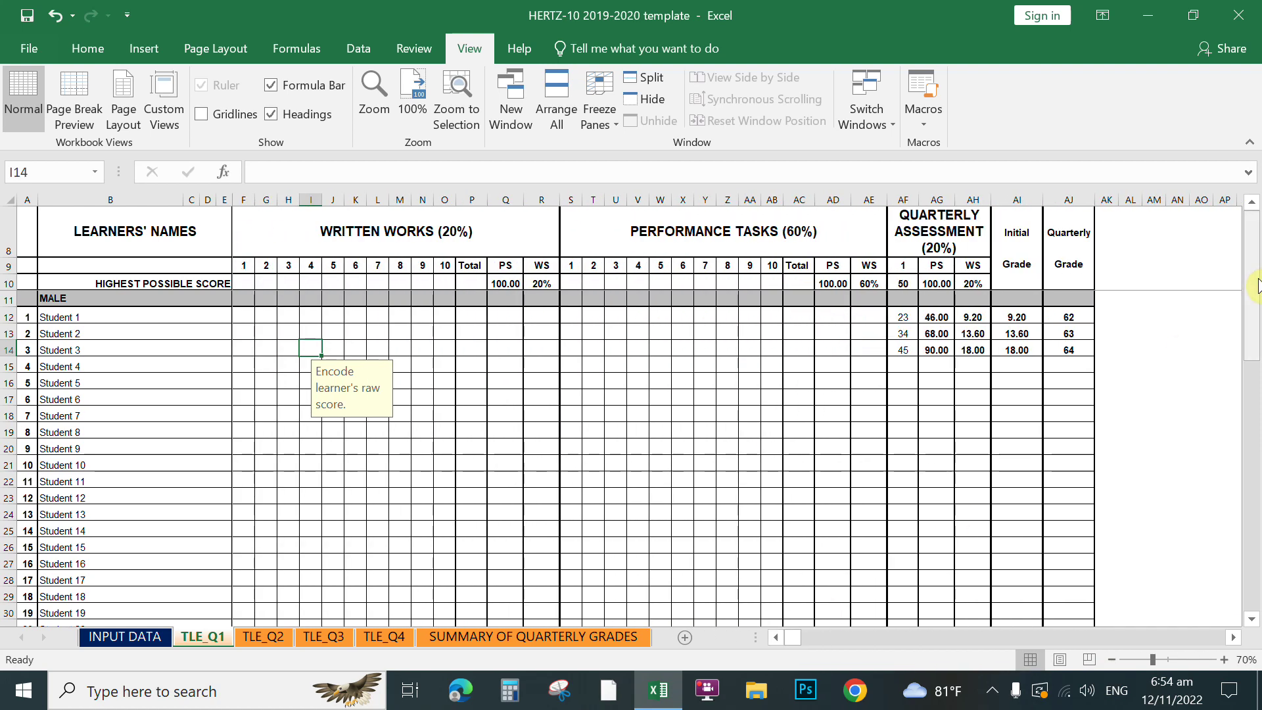
{"action": "mouse_move", "coordinate": [1254, 284]}
{"action": "left_mouse_down"}
{"action": "mouse_move", "coordinate": [1254, 400]}
{"action": "mouse_move", "coordinate": [1255, 262]}
{"action": "left_mouse_up"}
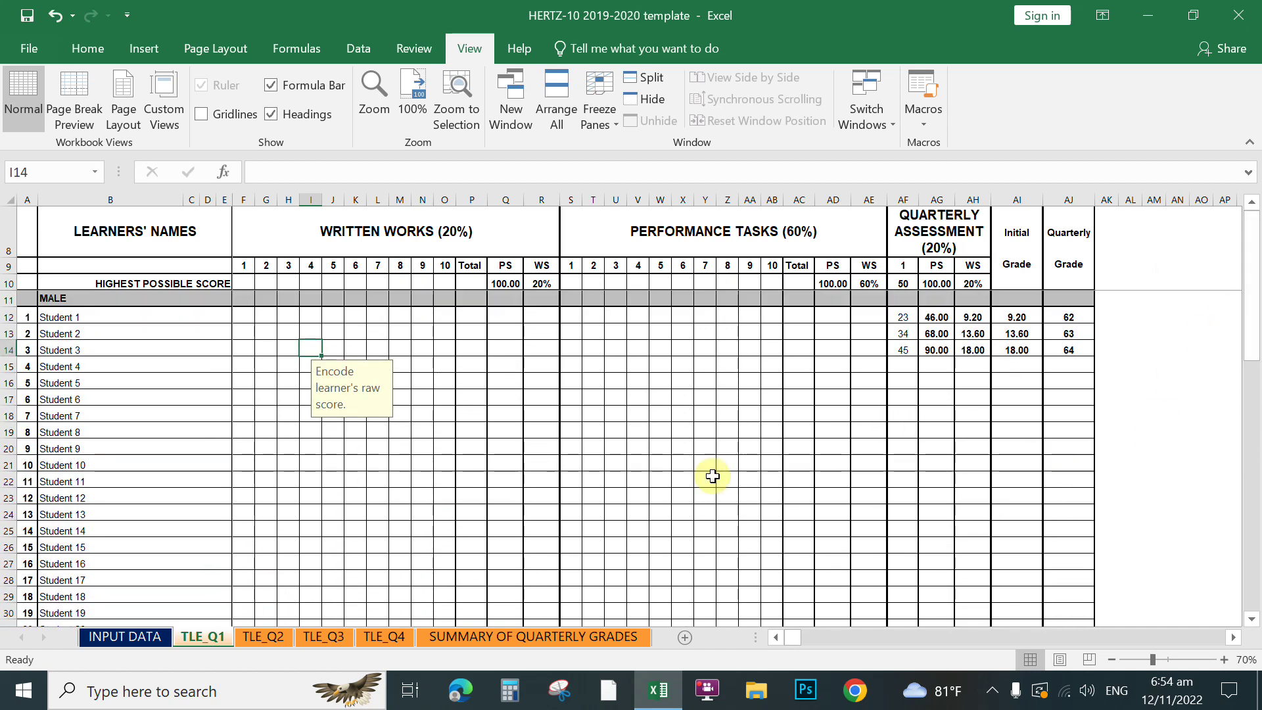